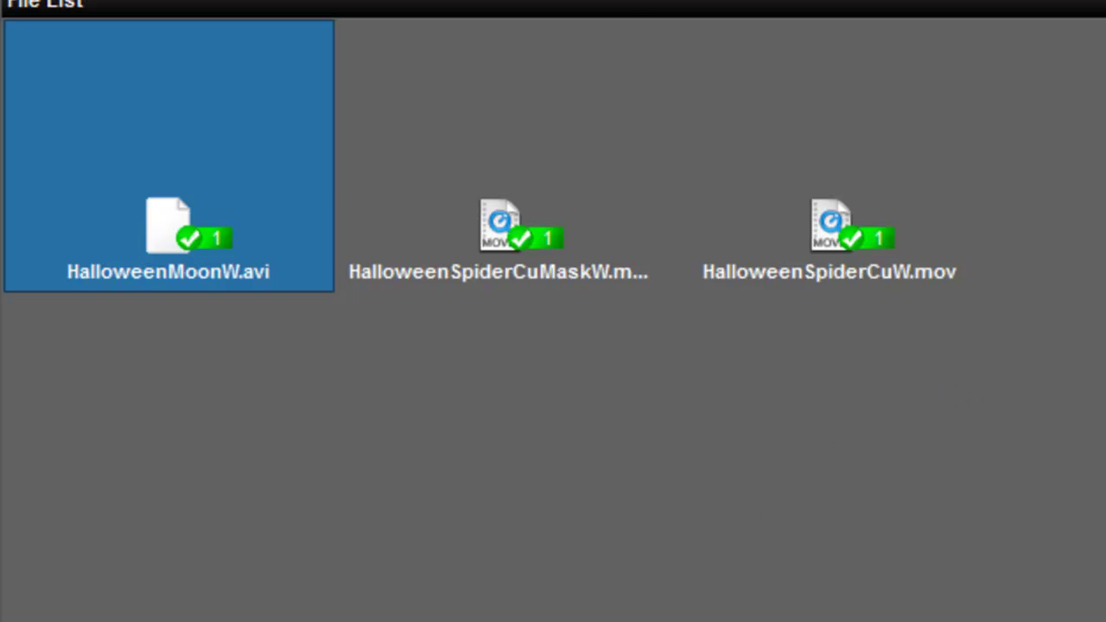
Step: Cut the existing slide and add HalloweenMoonW.avi as Slide 1
right_click(204, 621)
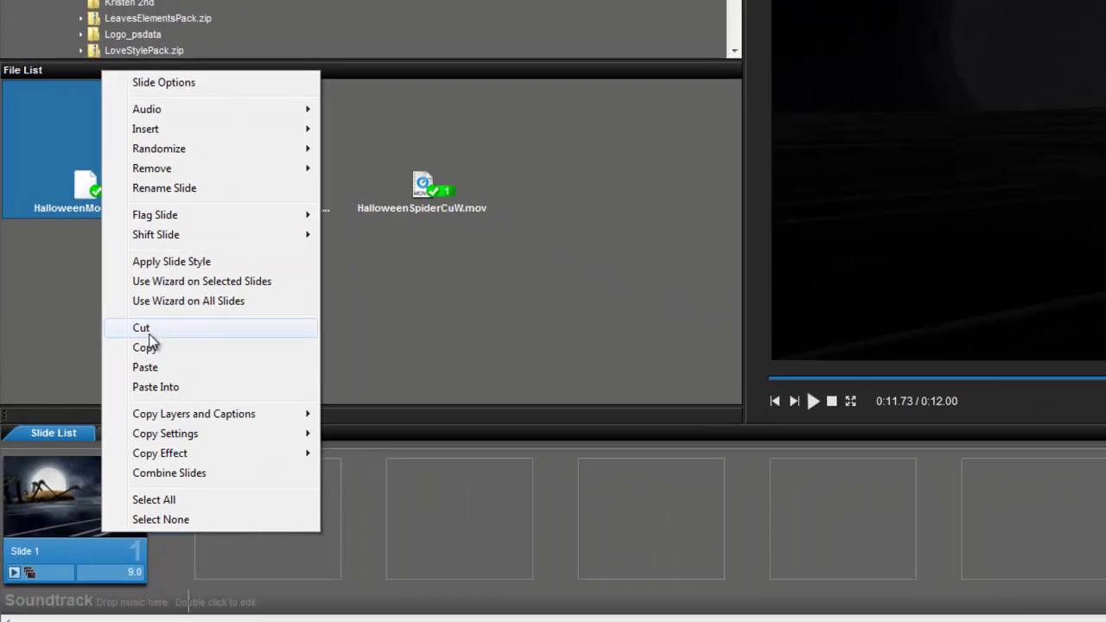
left_click(147, 331)
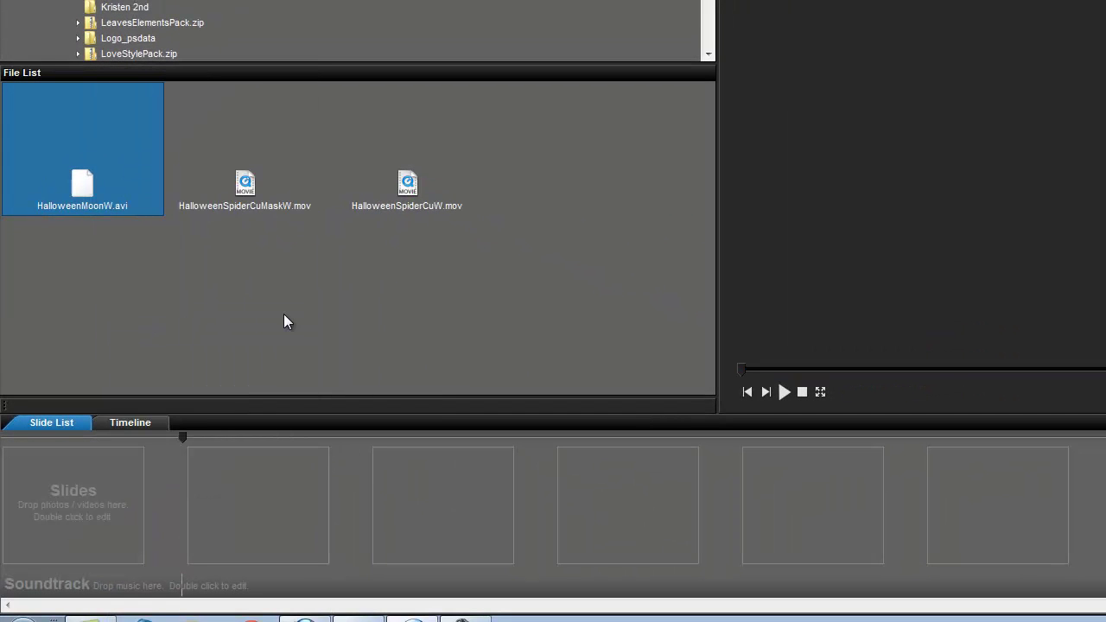
left_click(70, 188)
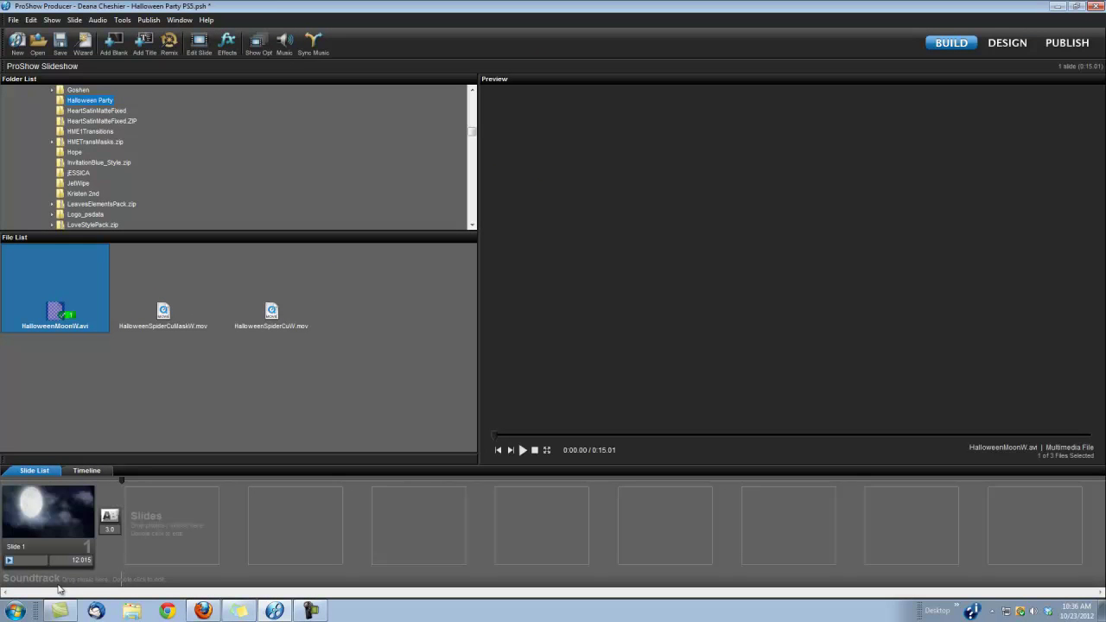
Step: Set Slide 1's duration to 9 seconds
left_click(86, 560)
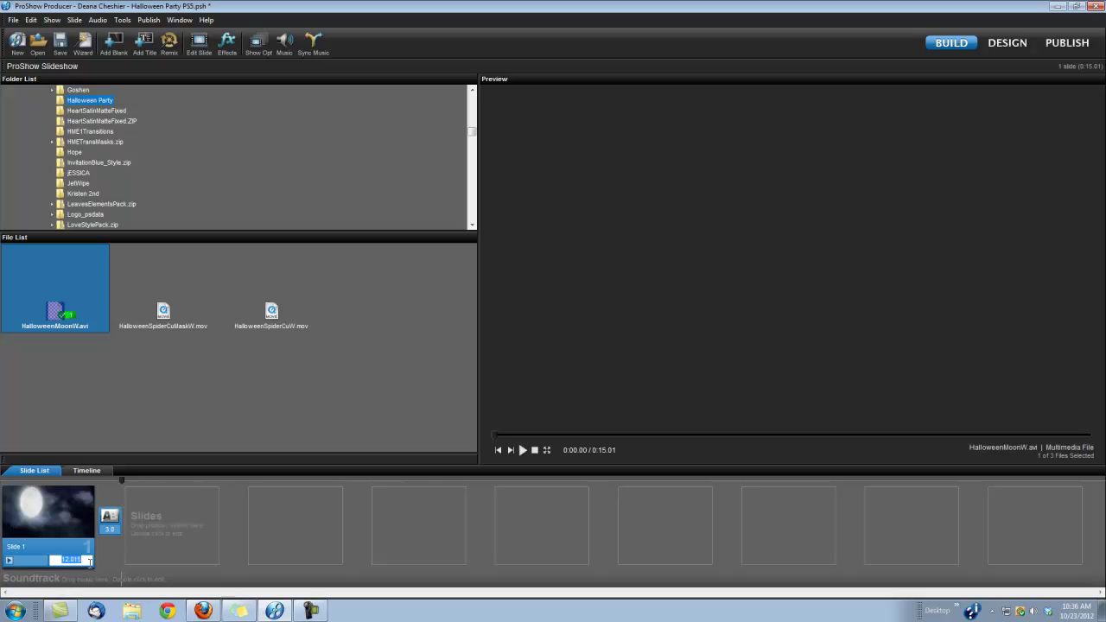
type("9")
key("Return")
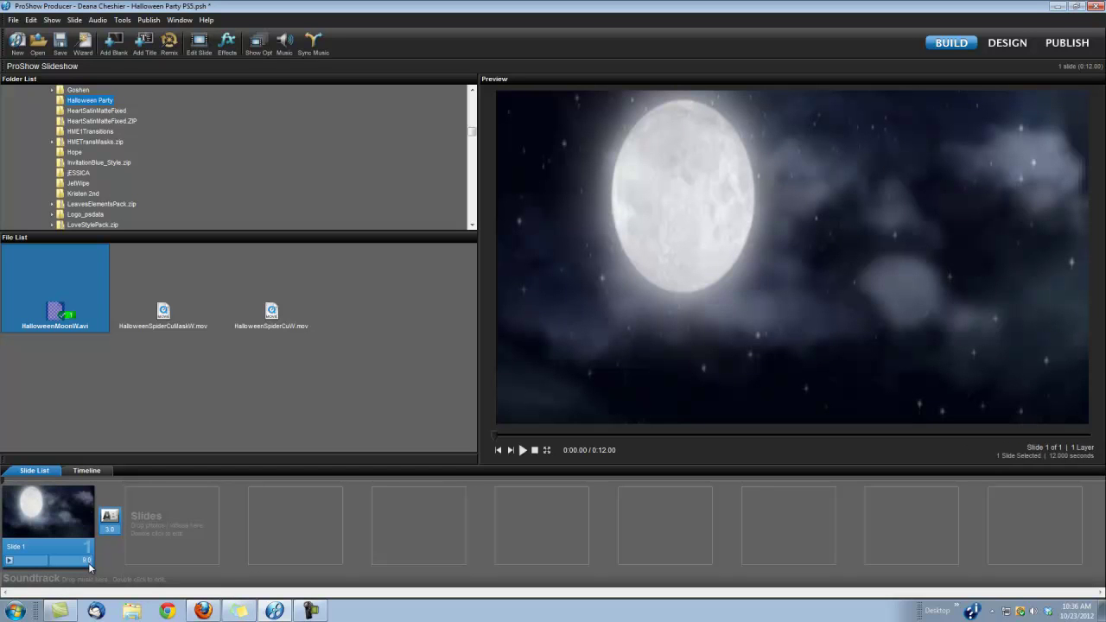
Step: In Slide 1's options, set the HalloweenMoonW layer's aspect to 16:9
double_click(66, 513)
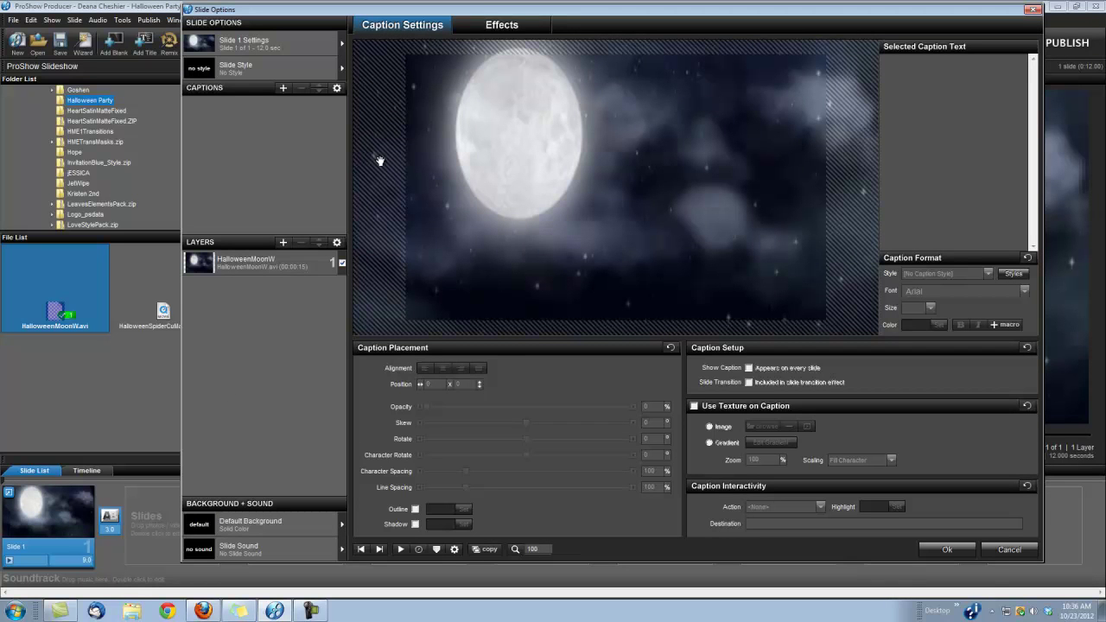
left_click(279, 264)
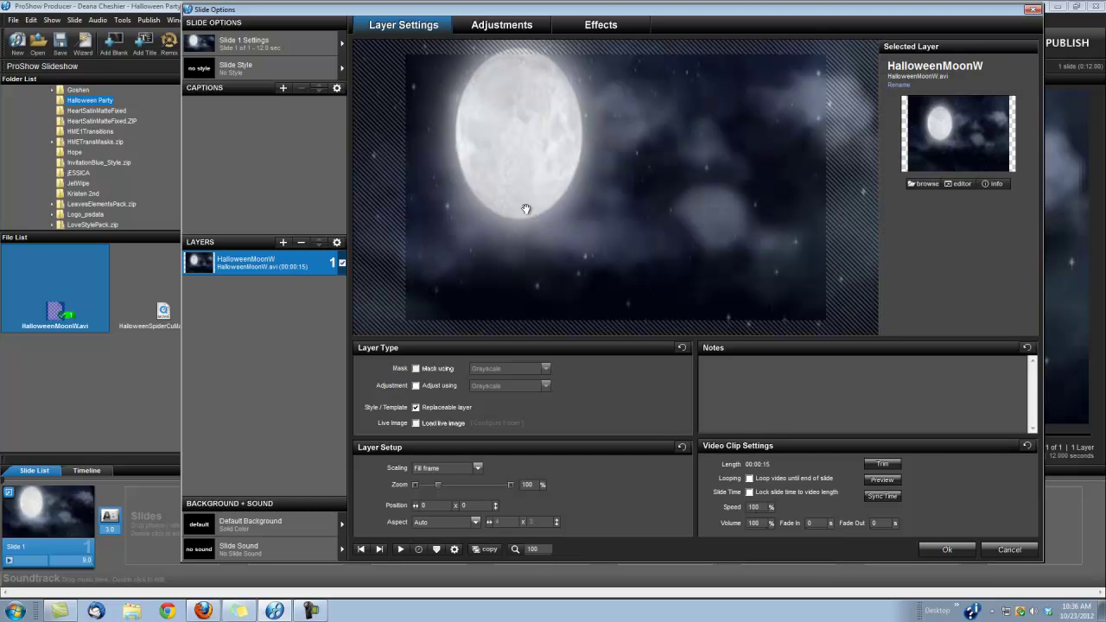
left_click(475, 522)
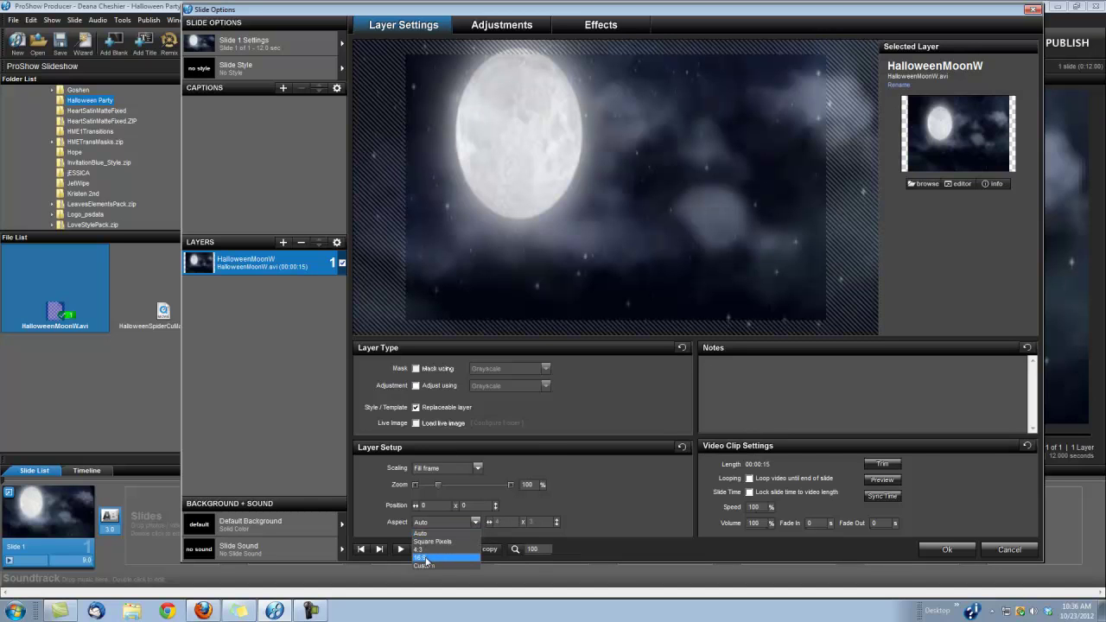
left_click(426, 558)
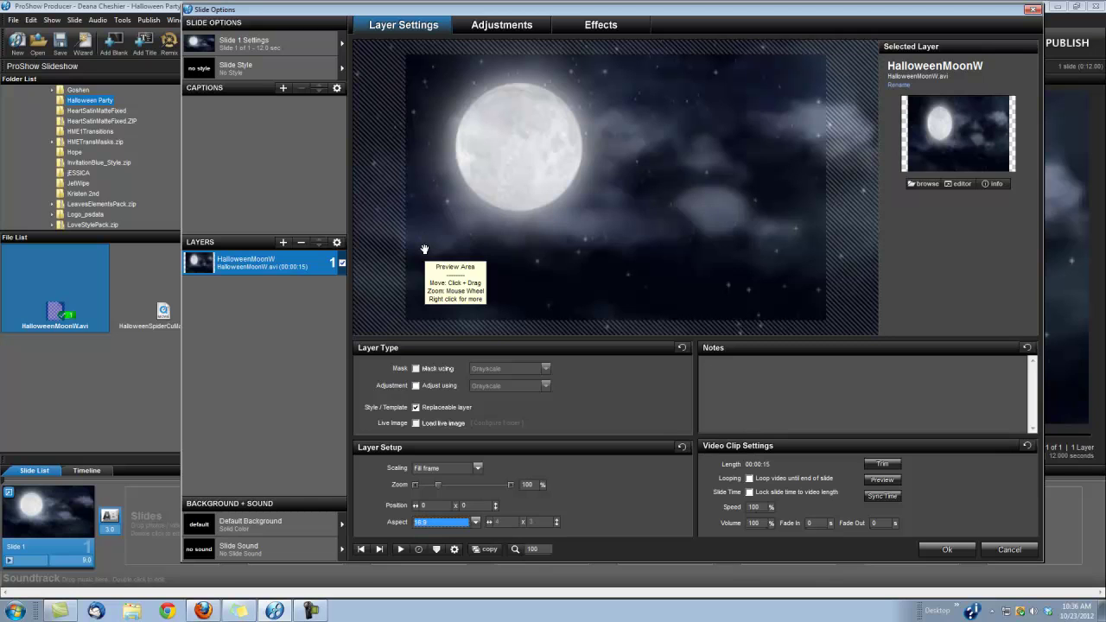
Step: Add HalloweenSpiderCuW as a new video layer and set its aspect to 16:9
left_click(282, 244)
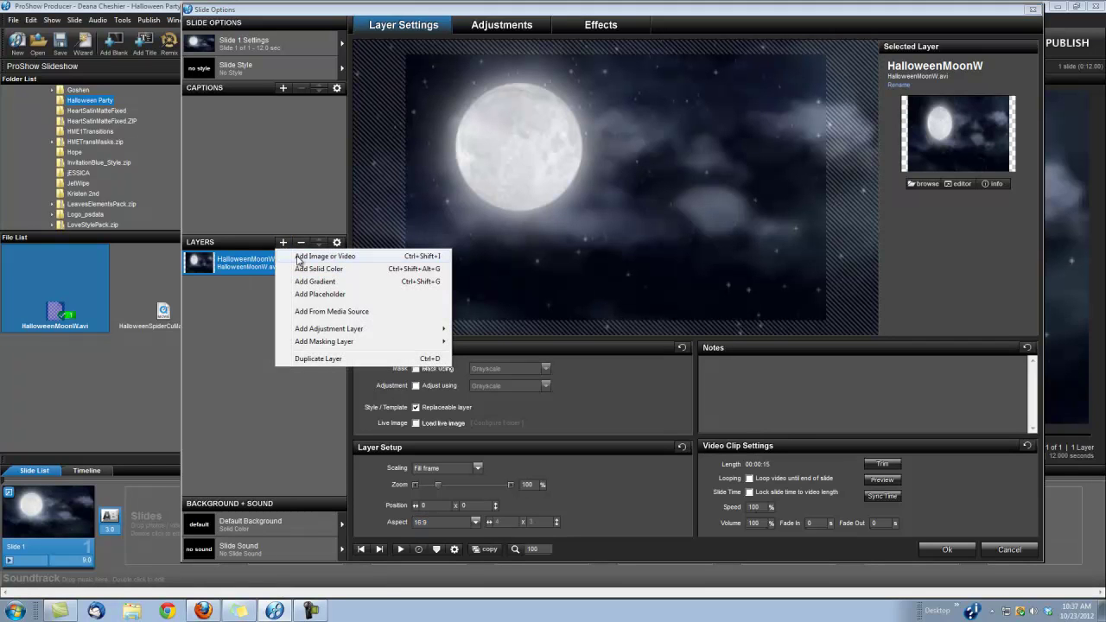
left_click(300, 258)
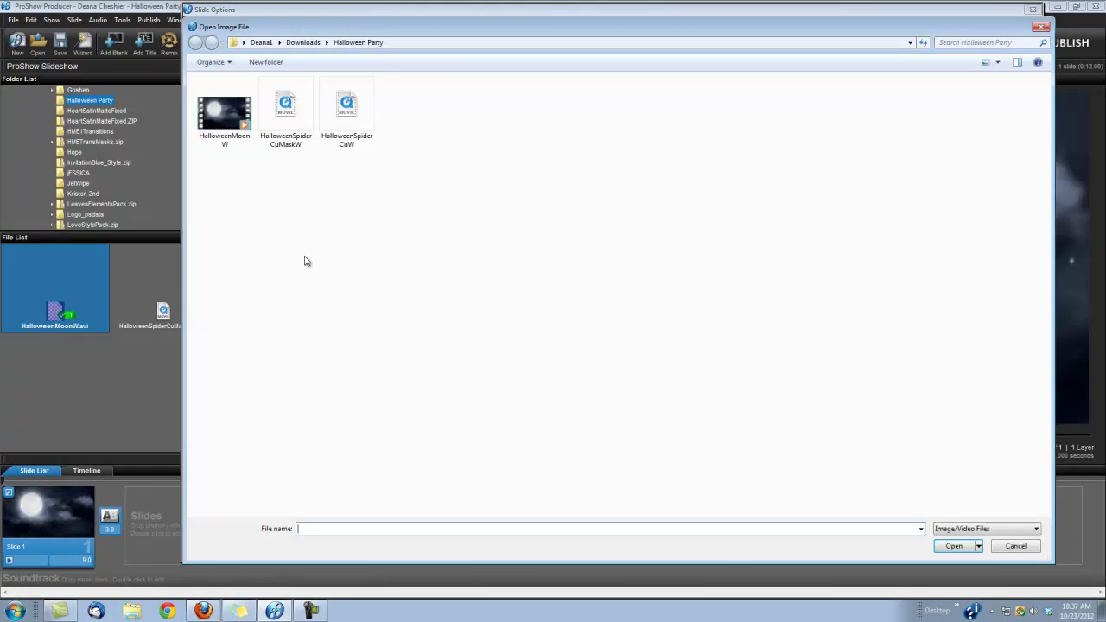
left_click(349, 112)
left_click(953, 546)
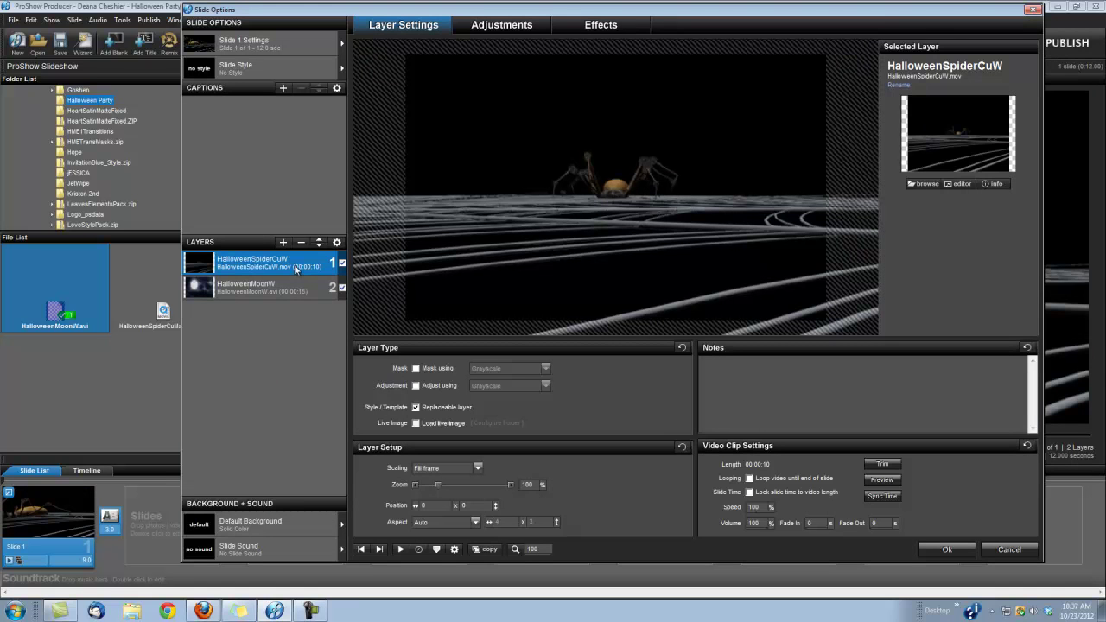
left_click(475, 522)
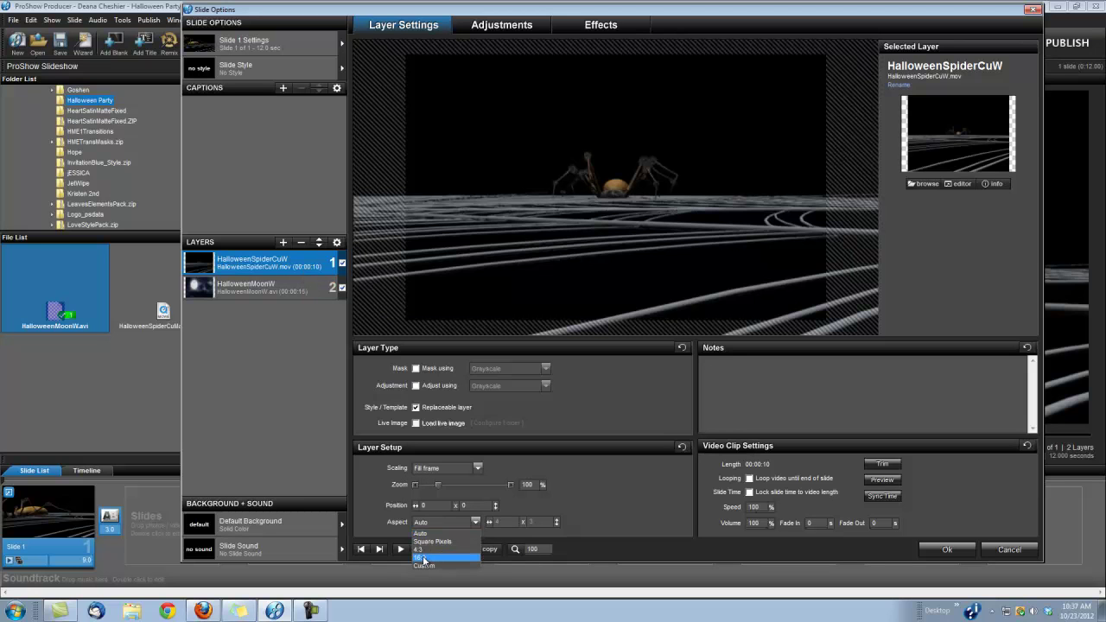
left_click(424, 559)
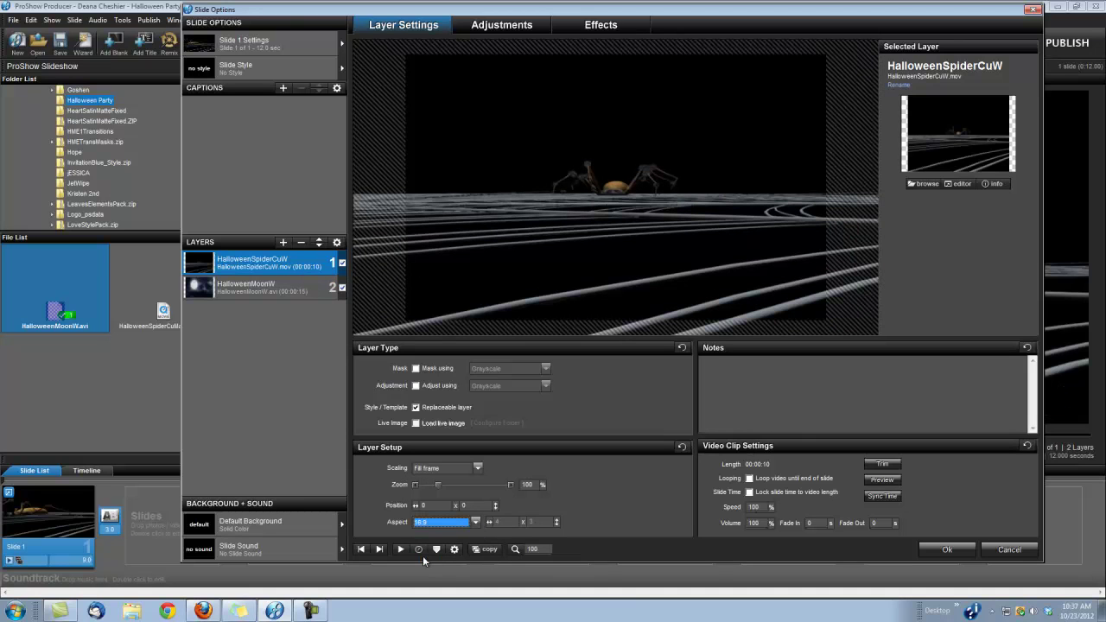
Step: Add HalloweenSpiderCuMaskW as a masking layer over the spider, with 16:9 aspect
left_click(282, 244)
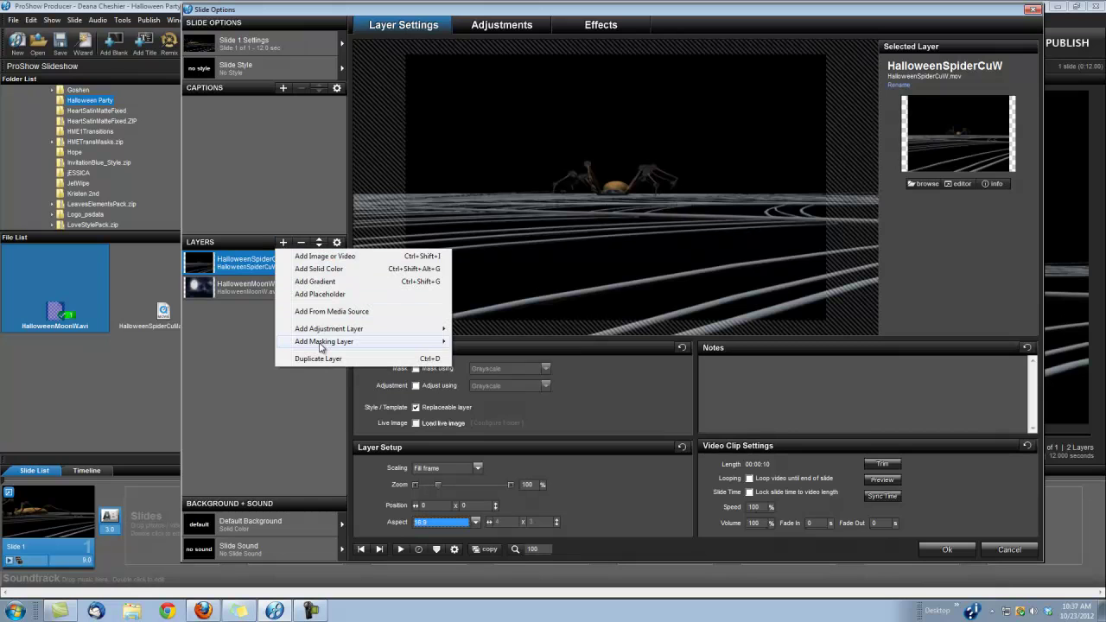
mouse_move(437, 350)
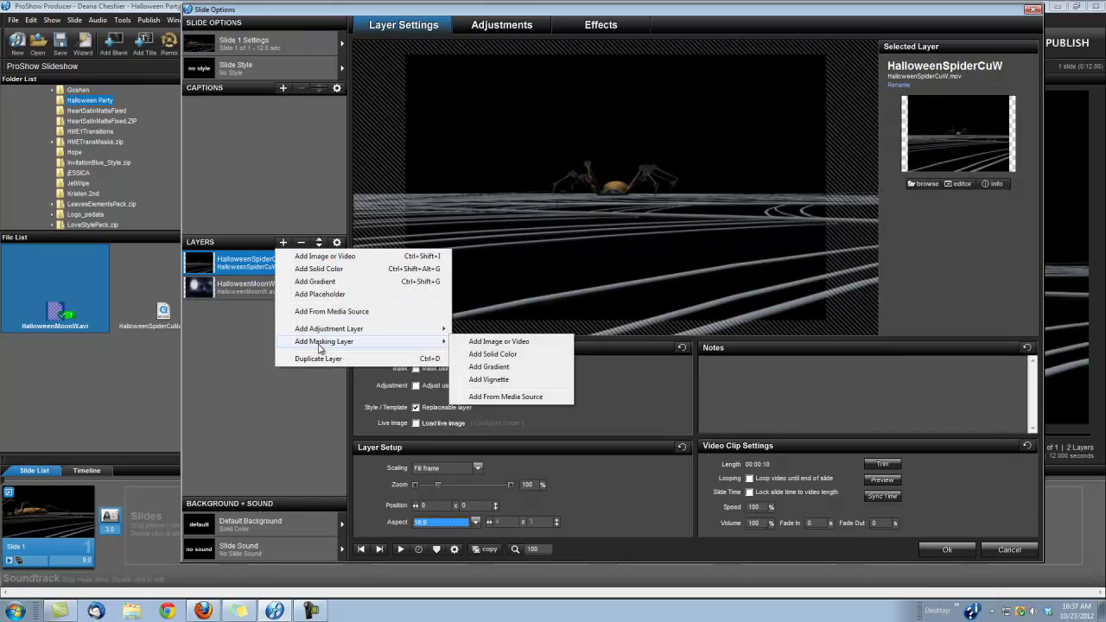
left_click(491, 343)
left_click(286, 111)
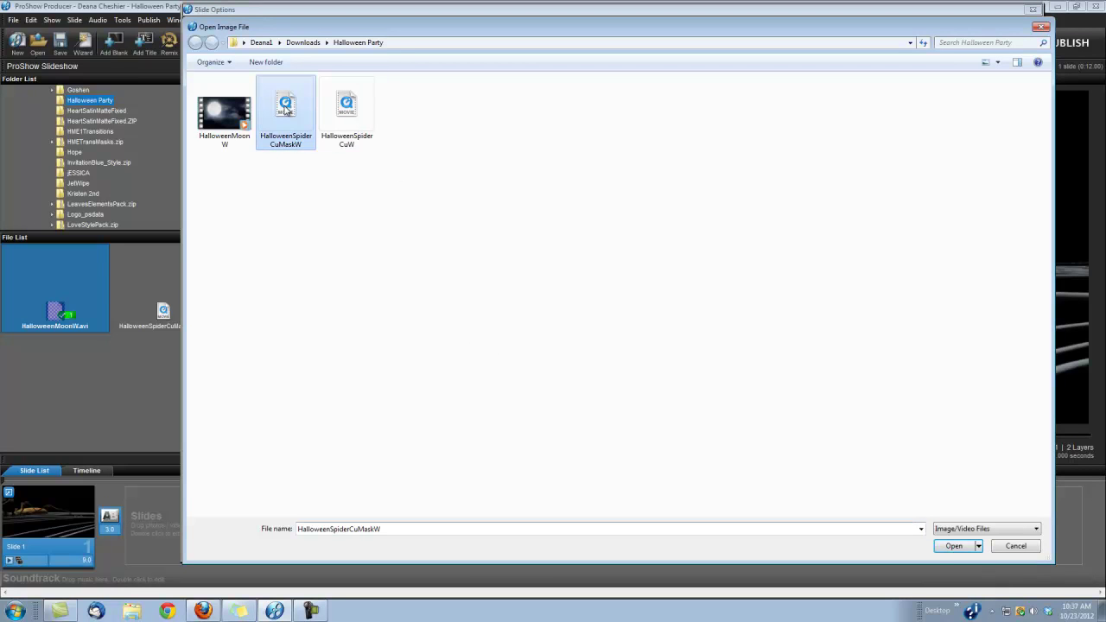
left_click(954, 546)
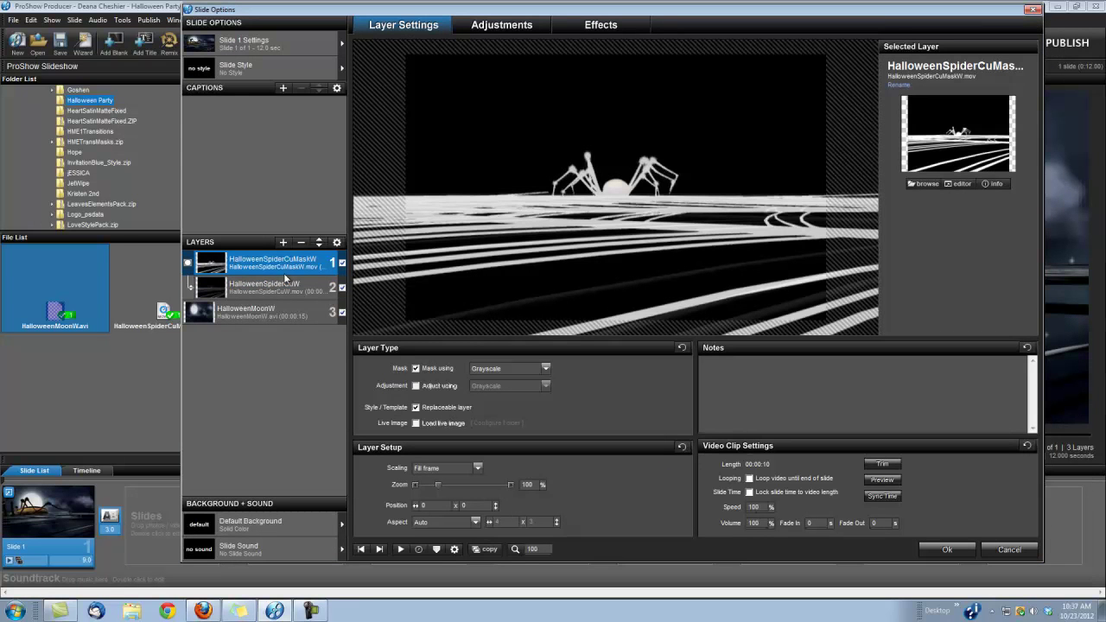
left_click(476, 523)
left_click(430, 558)
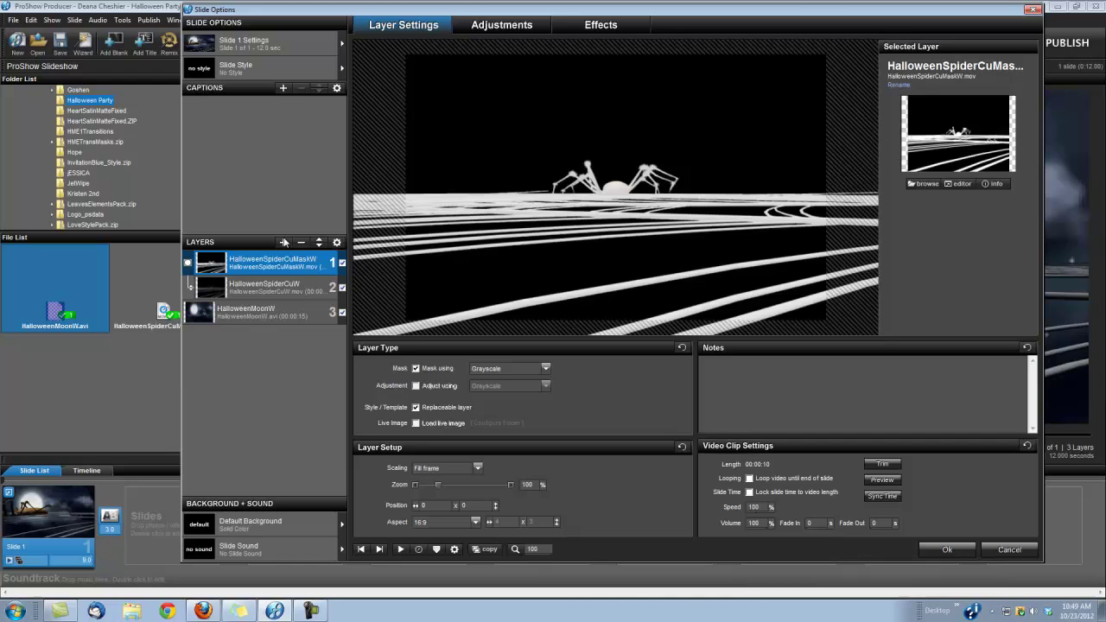
Step: Add the two-line caption 'Halloween' / 'Party 2012' and drag it up-right of the spider
left_click(281, 290)
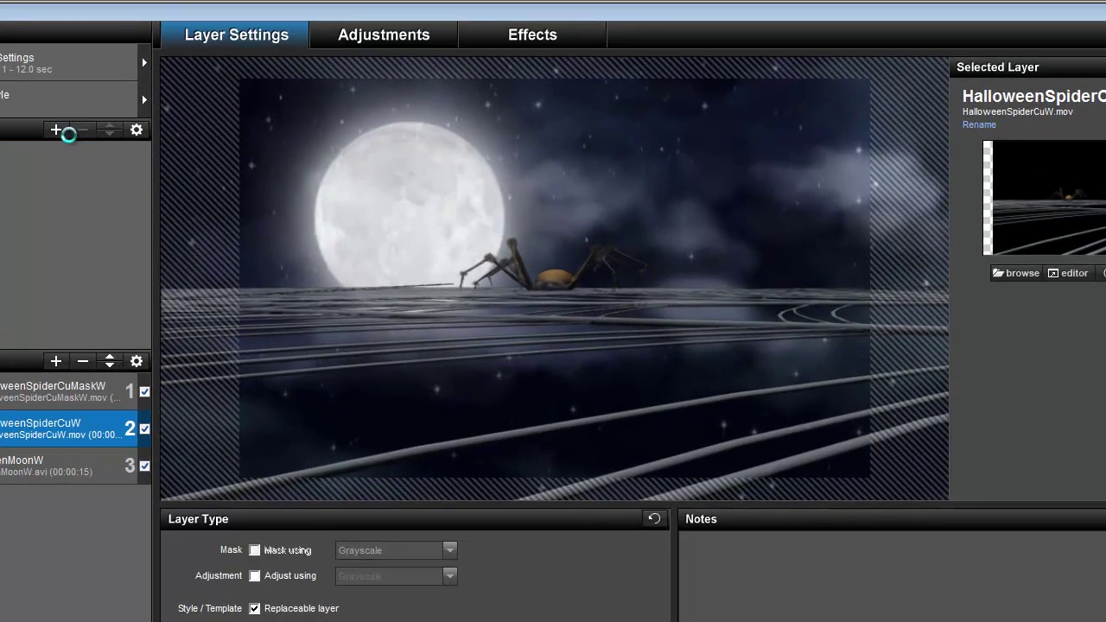
left_click(283, 88)
type("Ha")
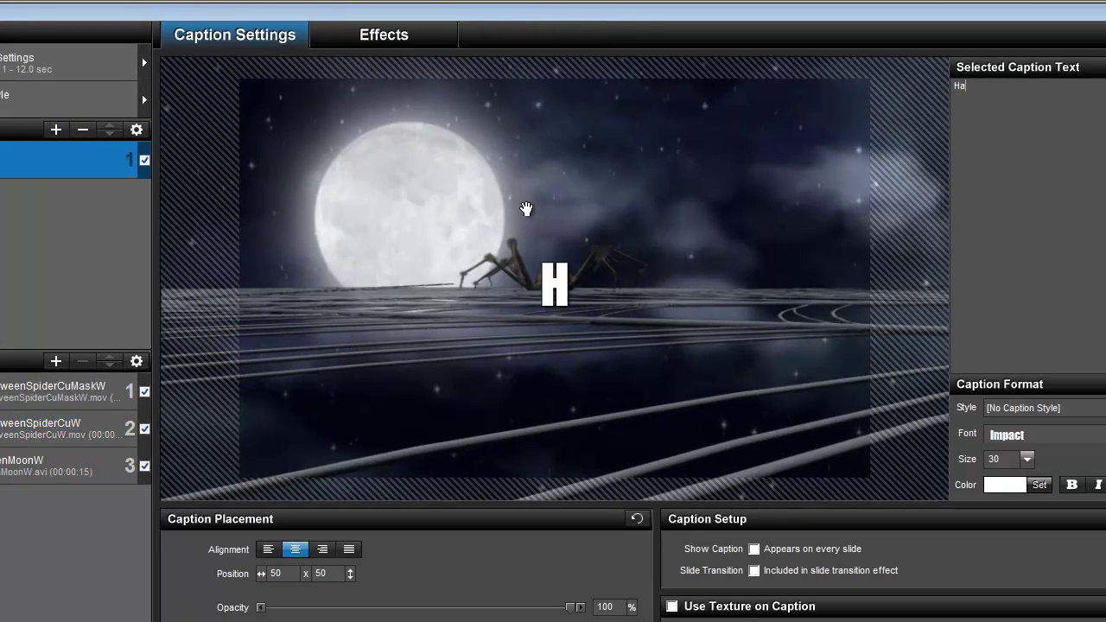
type("lloween")
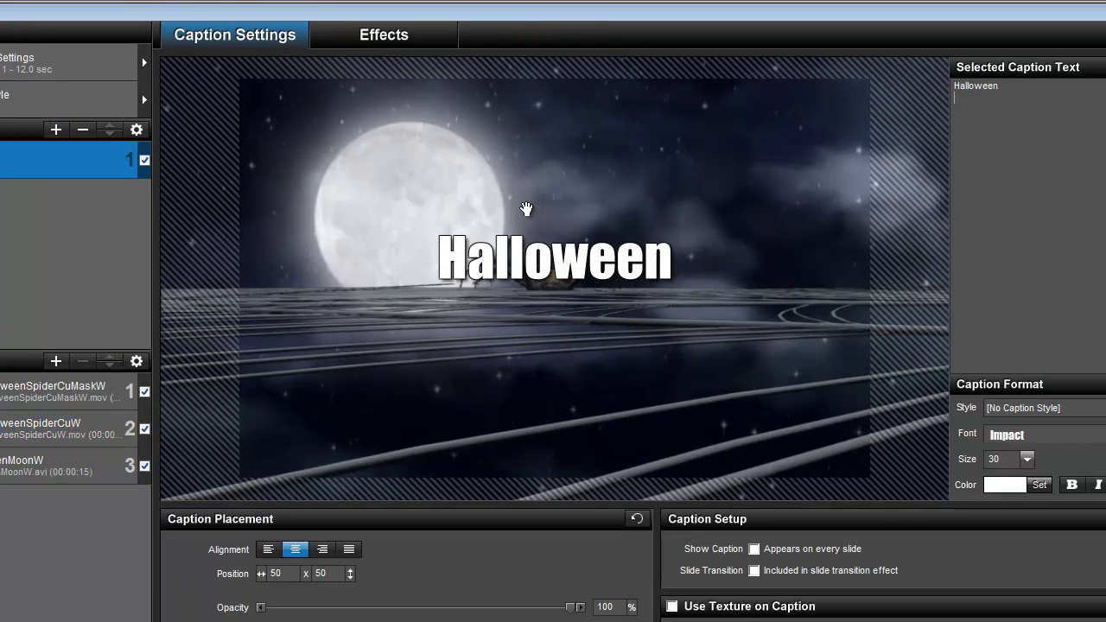
key("Return")
type("Party 2012")
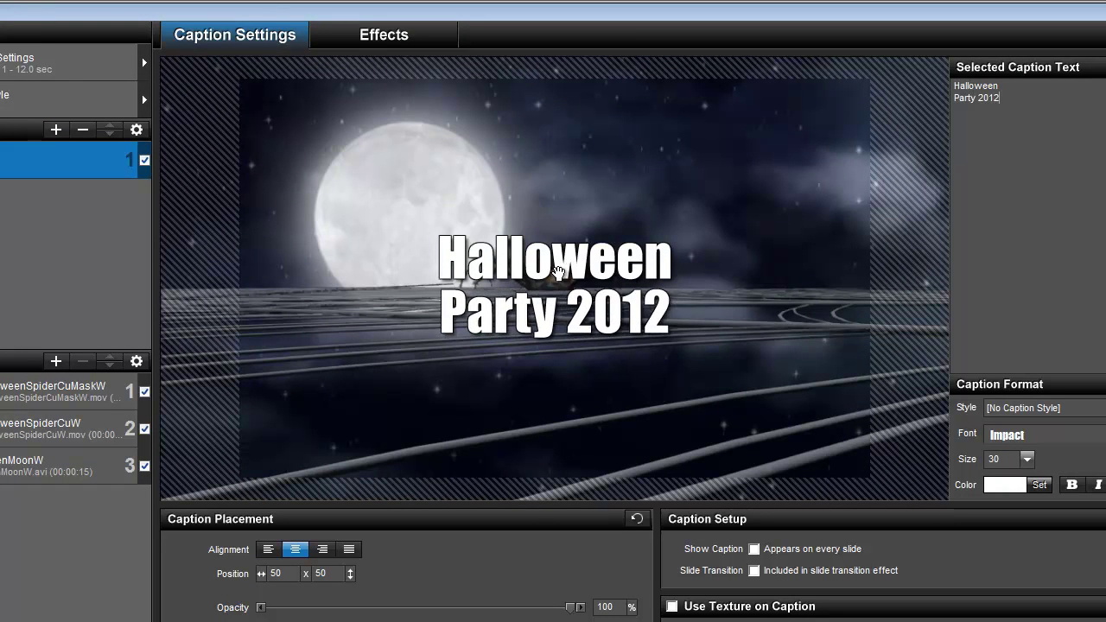
left_click_drag(560, 275, 695, 219)
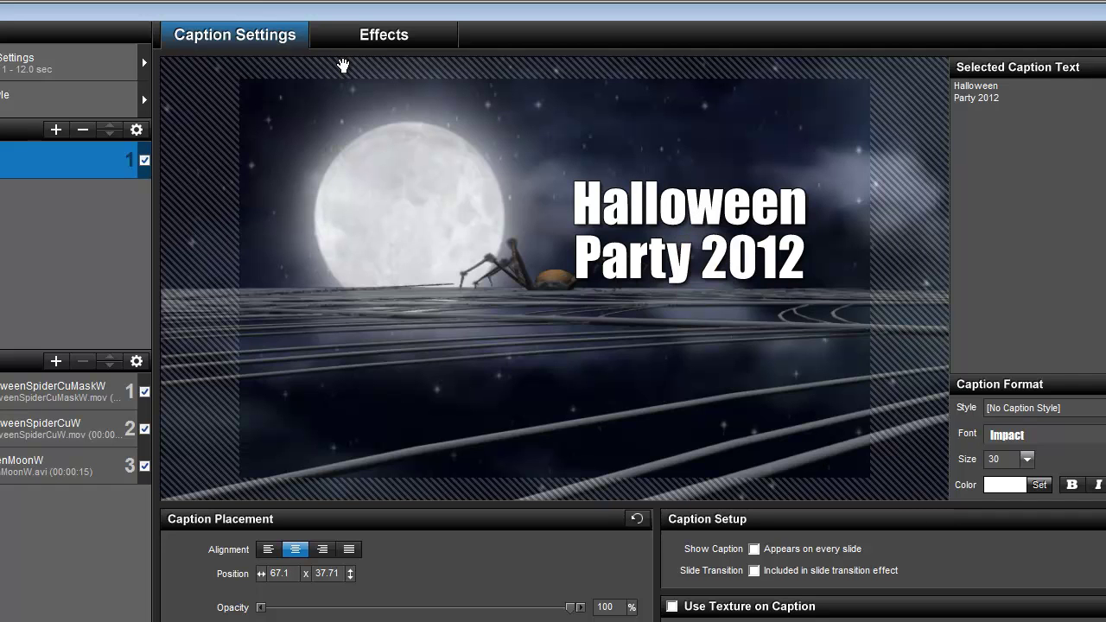
Step: Move the caption's first keyframe to 0:05 and give the caption a Fade In entrance
left_click(353, 35)
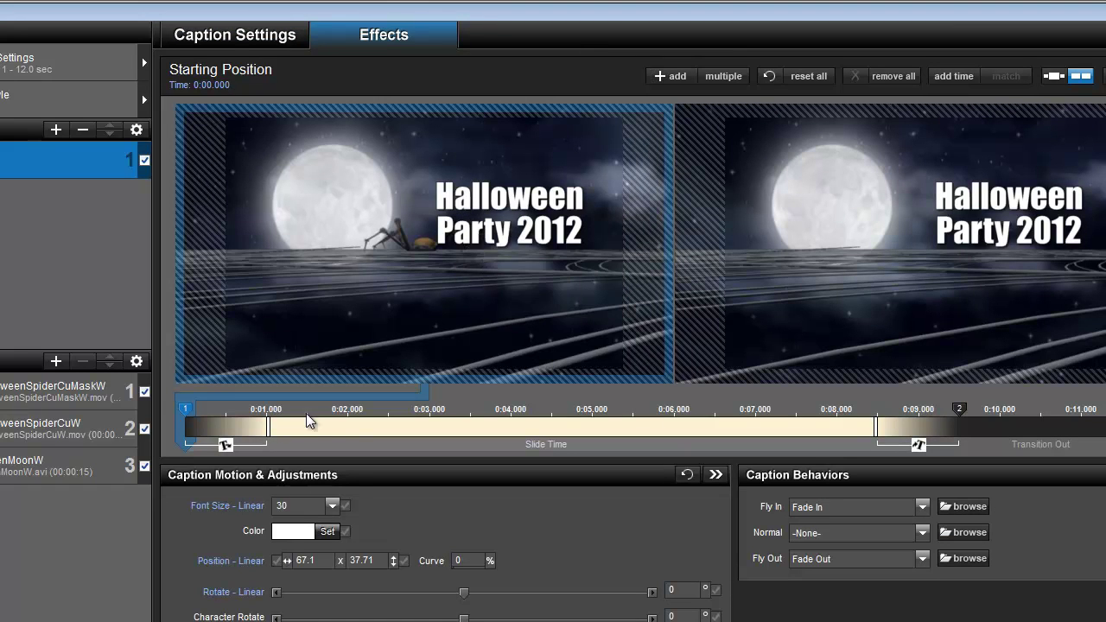
right_click(186, 413)
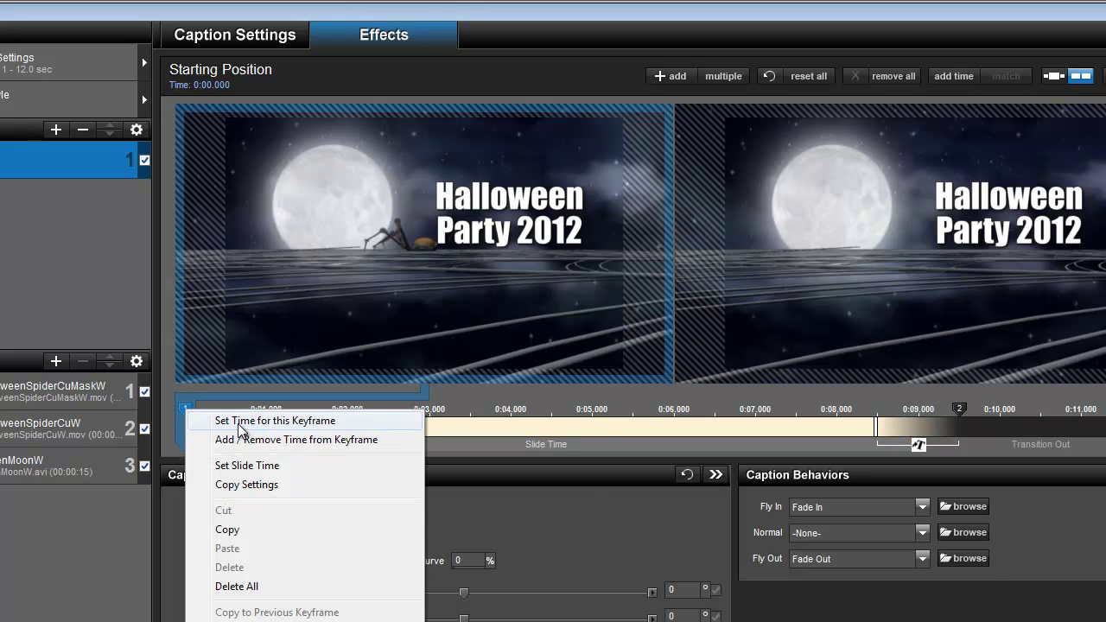
left_click(239, 423)
type("5")
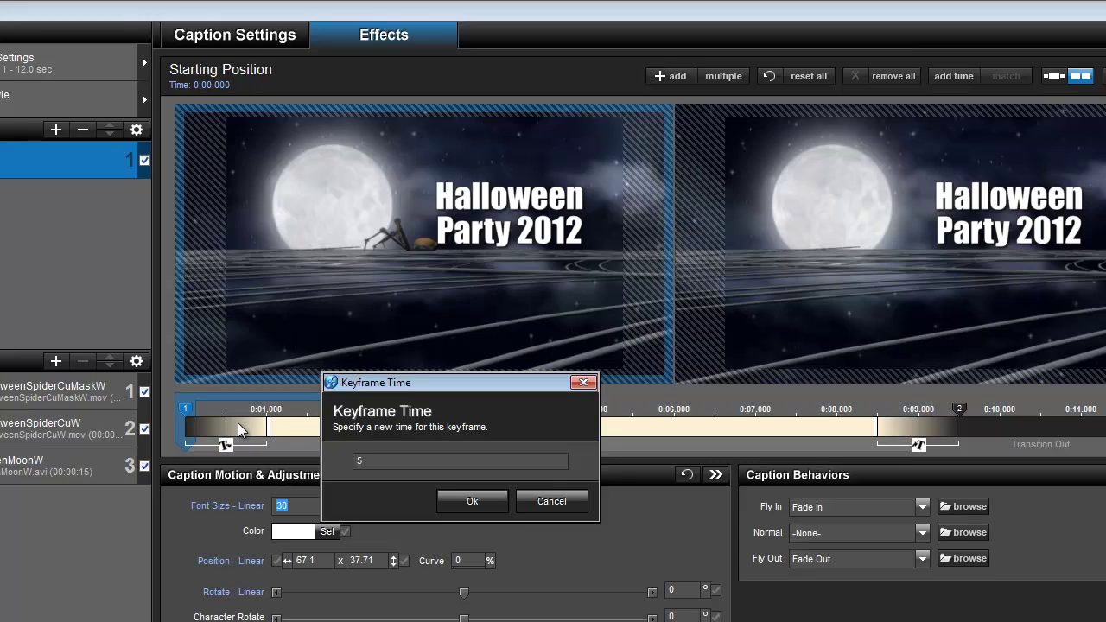
key("Return")
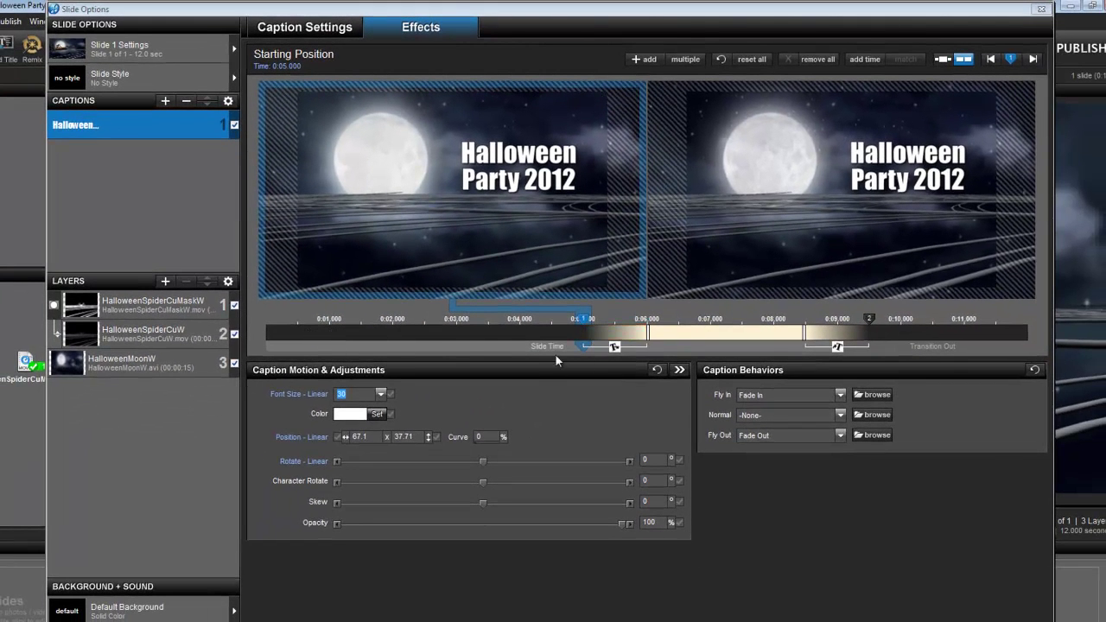
double_click(608, 336)
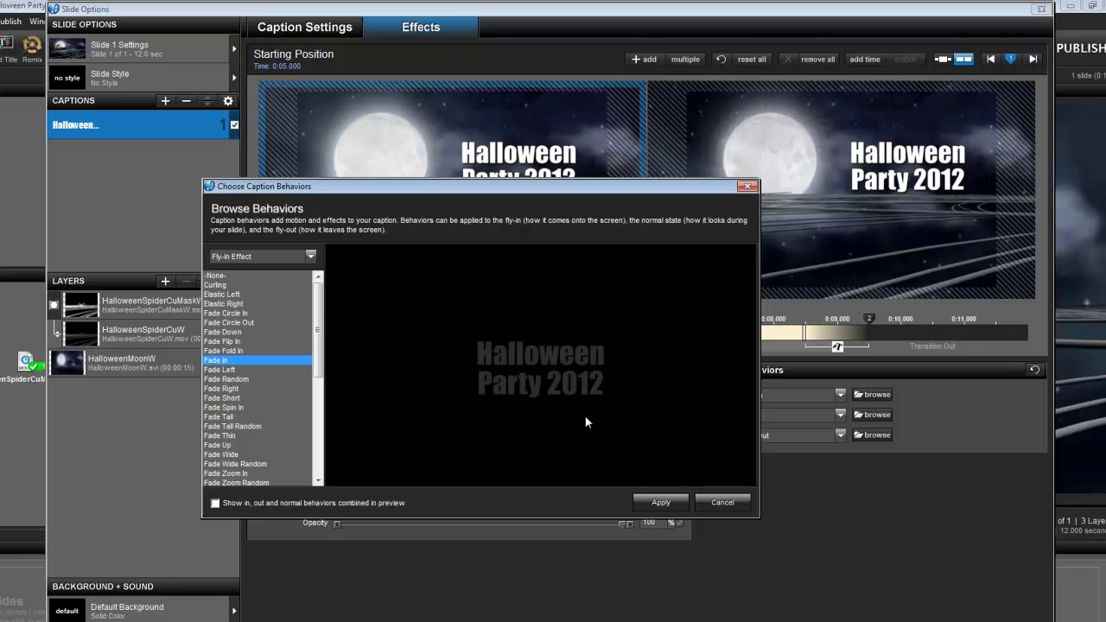
left_click(659, 503)
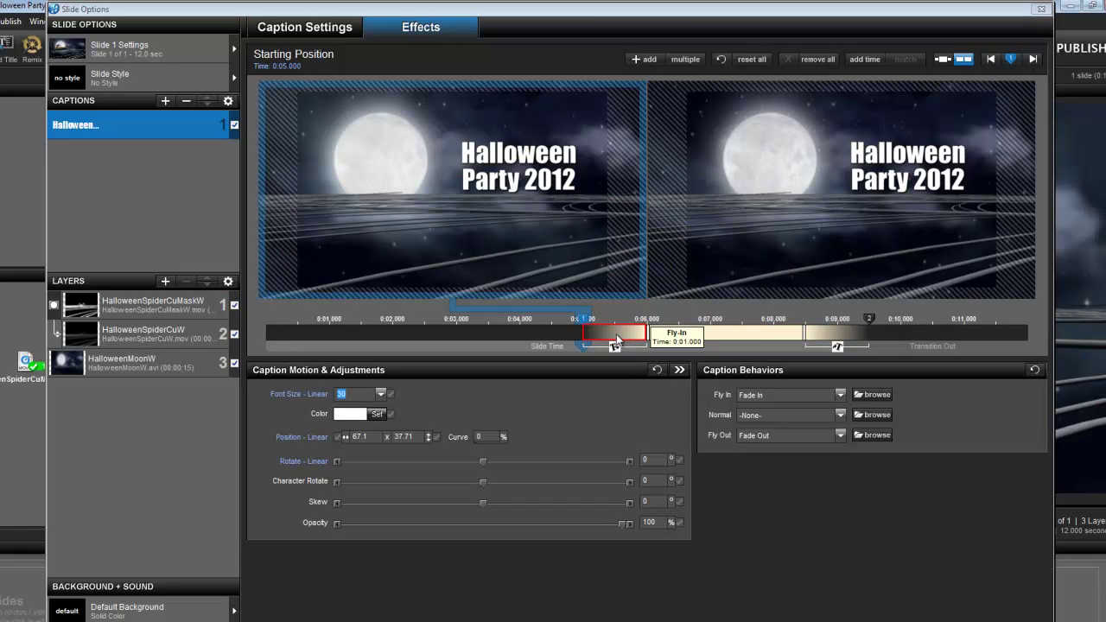
Step: Move the caption's second keyframe to 0:11
right_click(871, 324)
left_click(901, 330)
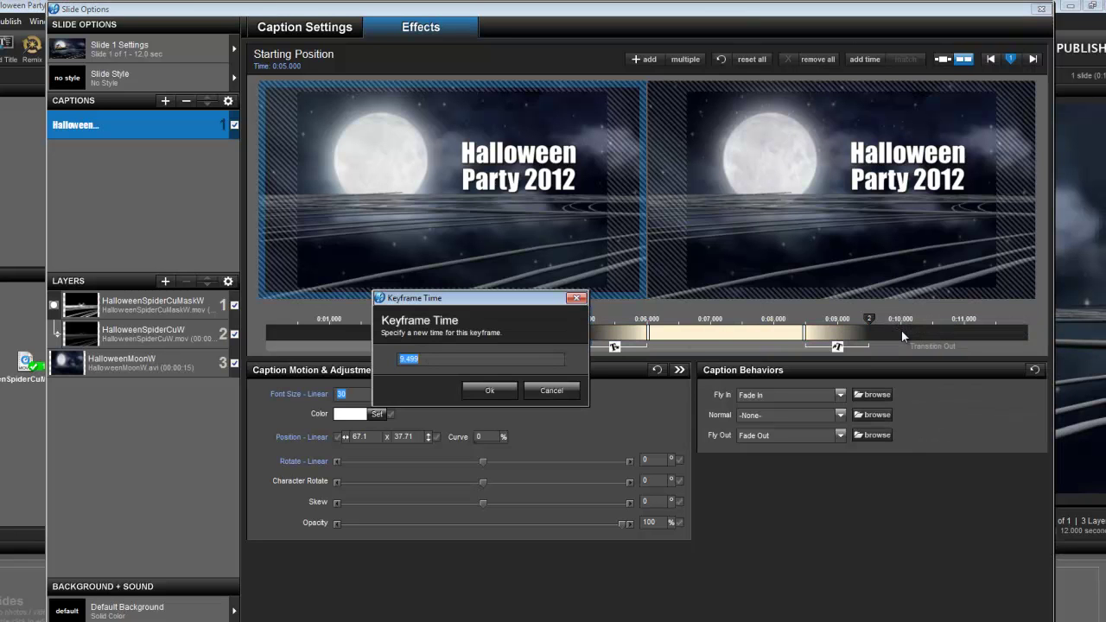
type("11")
key("Return")
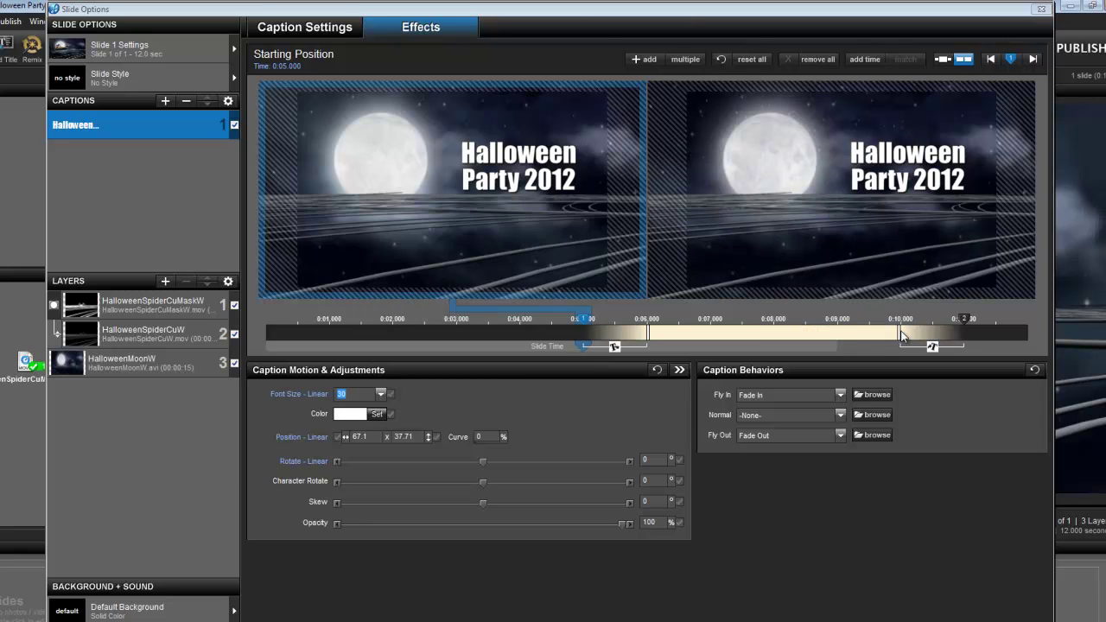
Step: Give the caption a Fade Out exit lasting 2 seconds
double_click(921, 337)
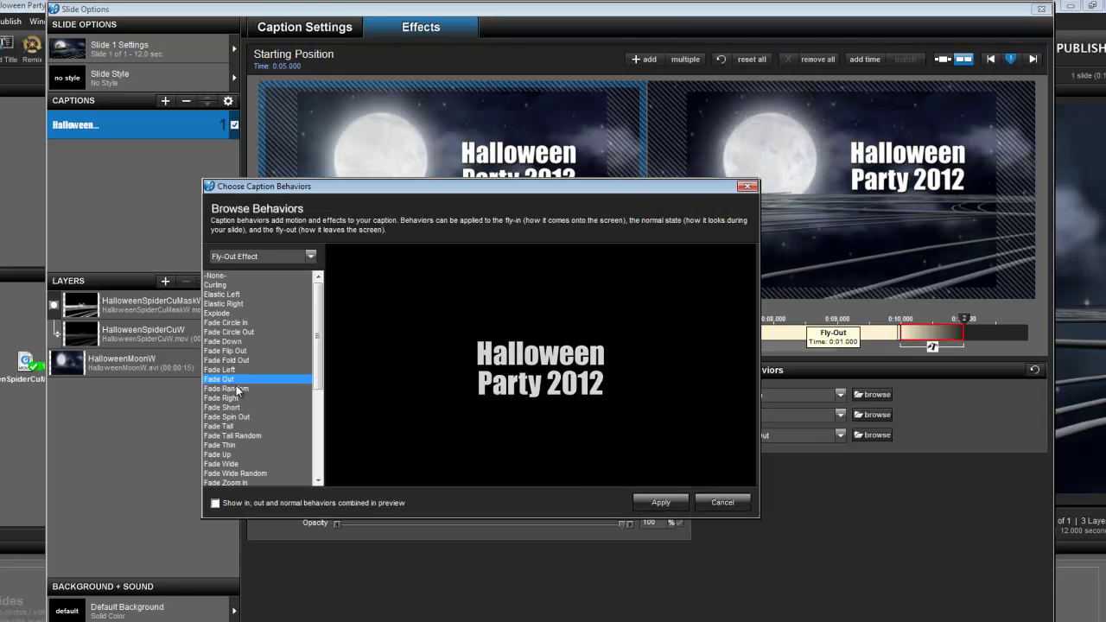
left_click(666, 505)
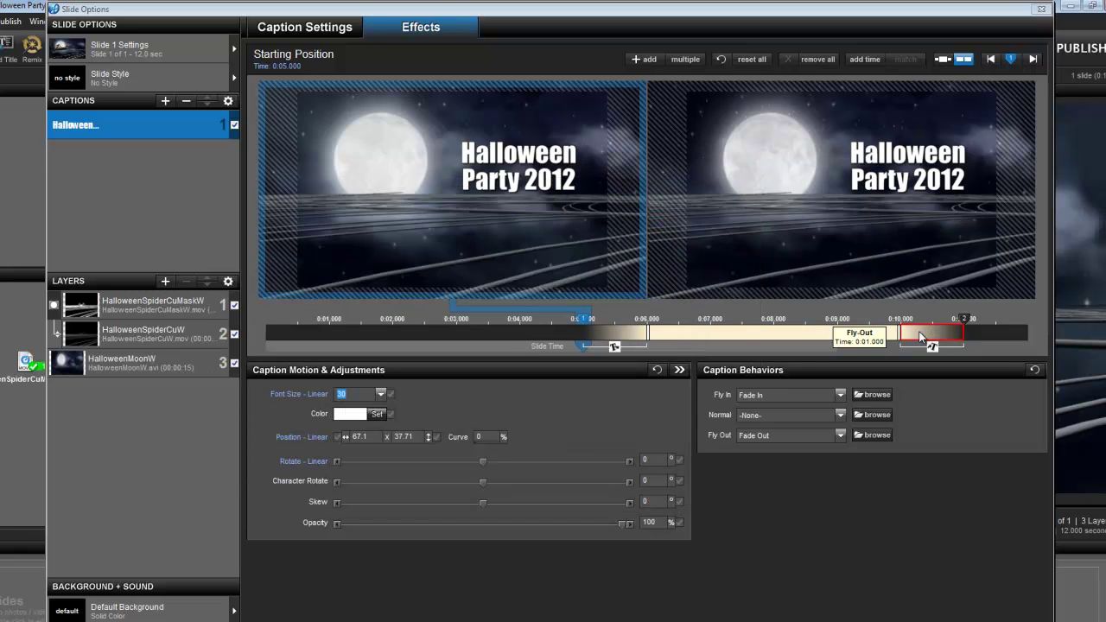
right_click(922, 337)
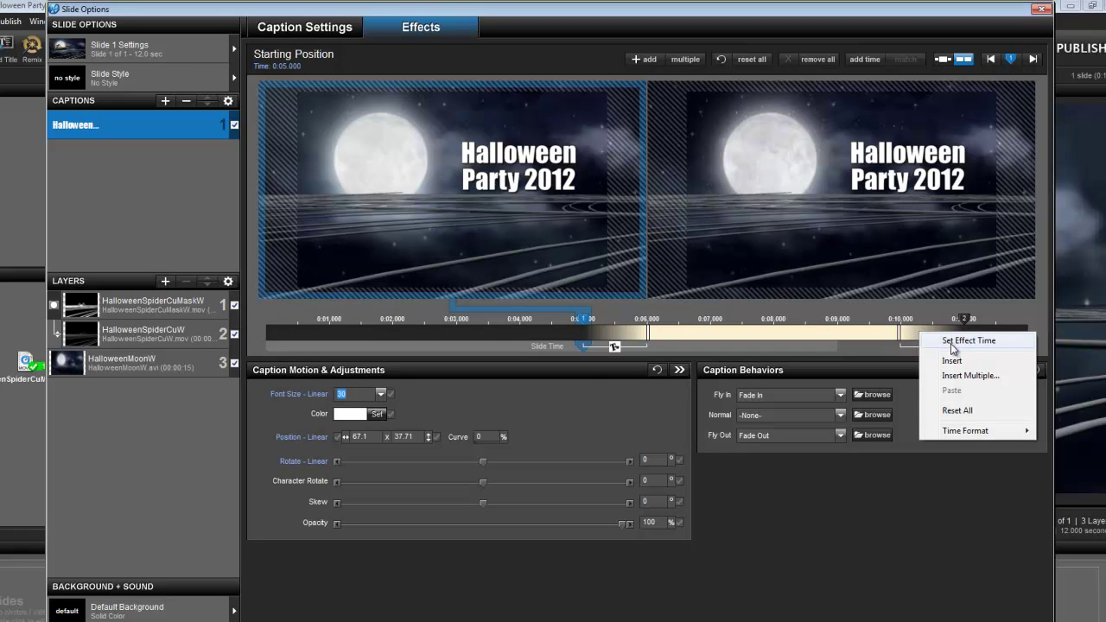
left_click(954, 342)
key("Return")
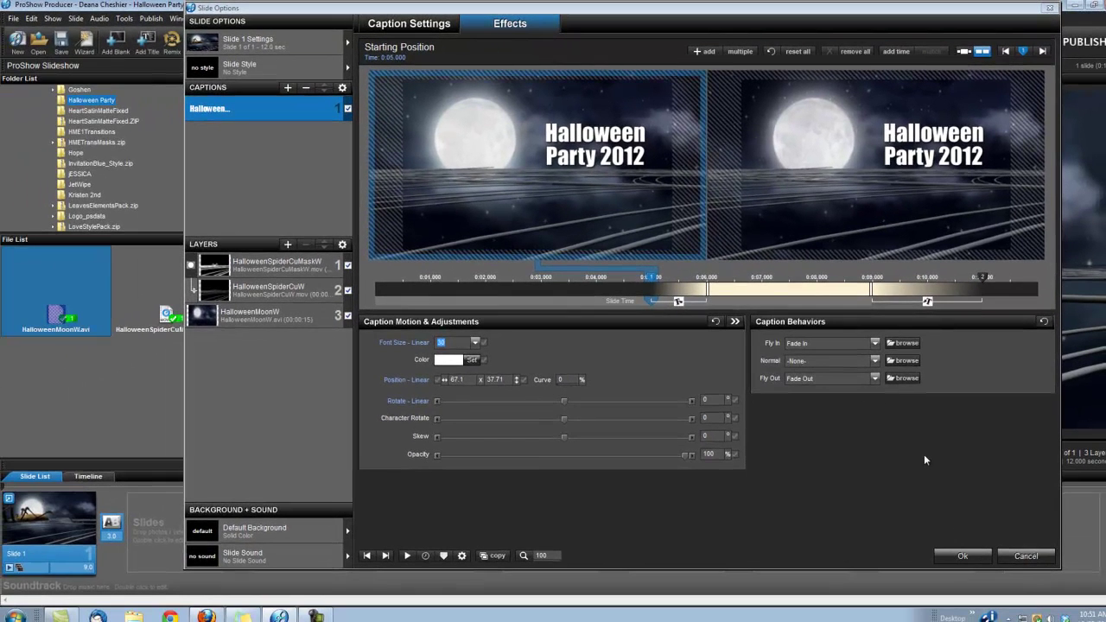
Step: Apply the Slide Options changes and play the slide in the preview
left_click(959, 556)
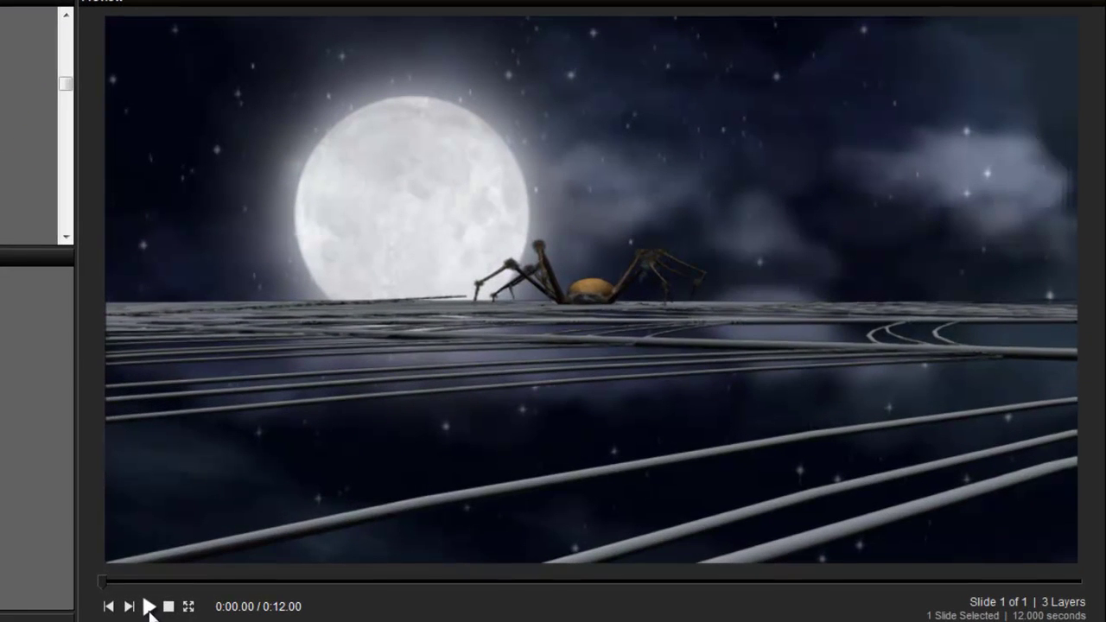
left_click(149, 608)
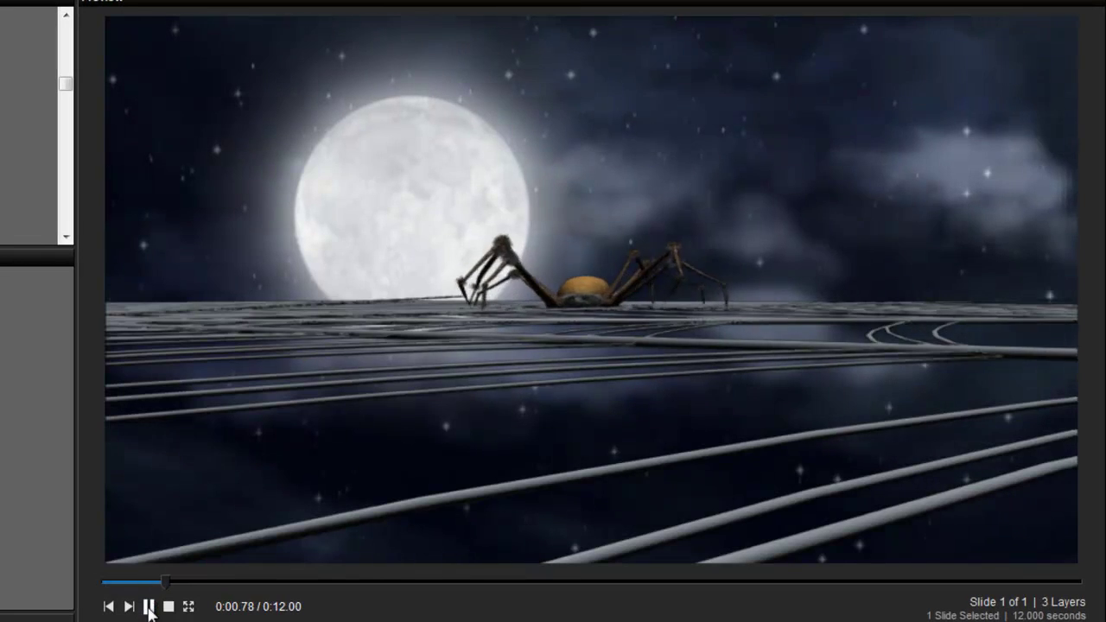